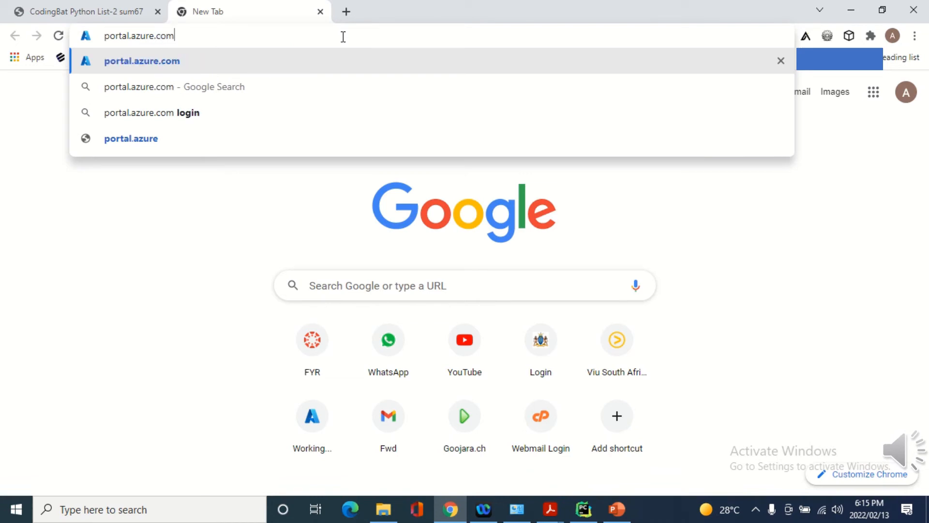
Step: Open portal.azure.com, search the resources available for creation for "sql database" and open the SQL Database product page
{"action": "key", "text": "Return"}
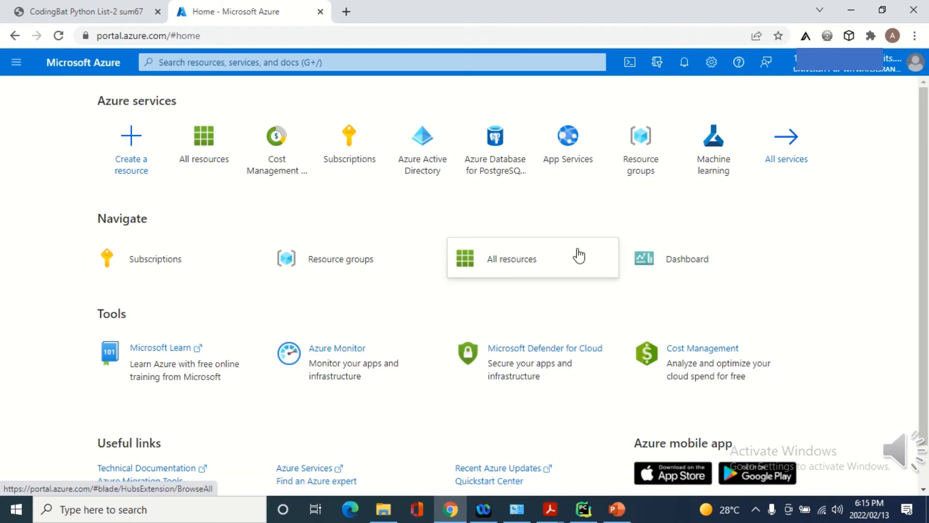
{"action": "left_click_drag", "start_coordinate": [928, 268], "coordinate": [928, 177]}
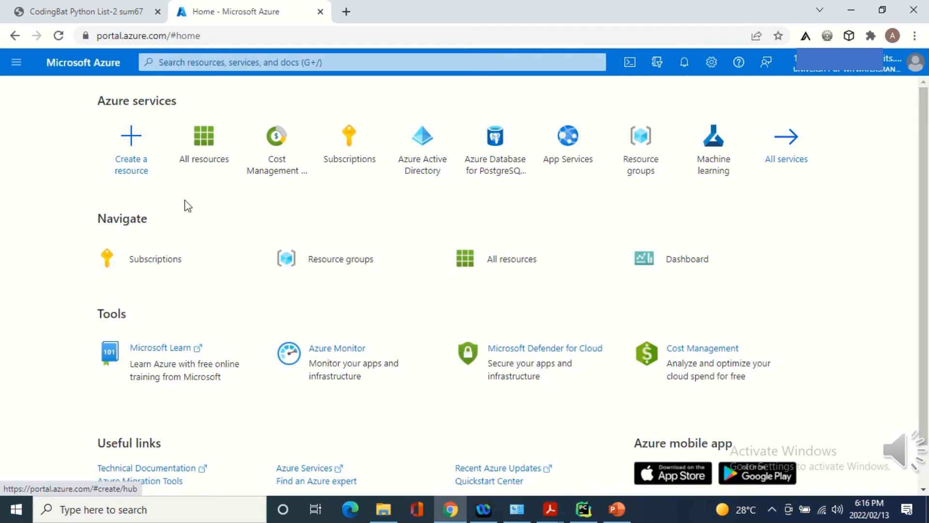
{"action": "left_click", "coordinate": [136, 166]}
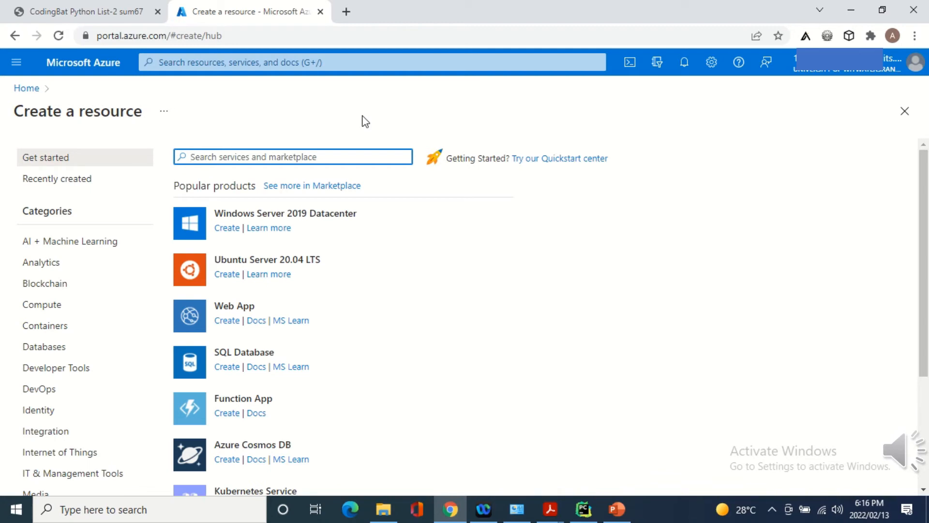
{"action": "type", "text": "sql da"}
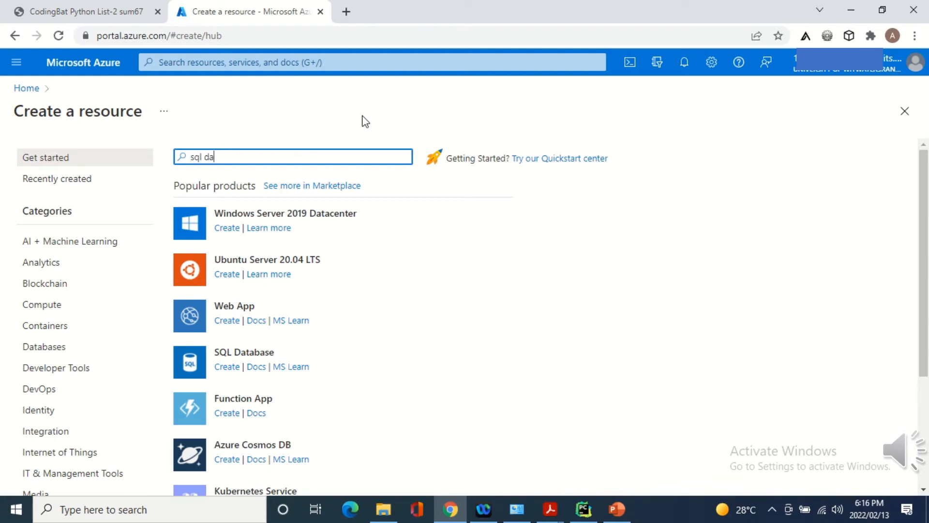
{"action": "type", "text": "tabase"}
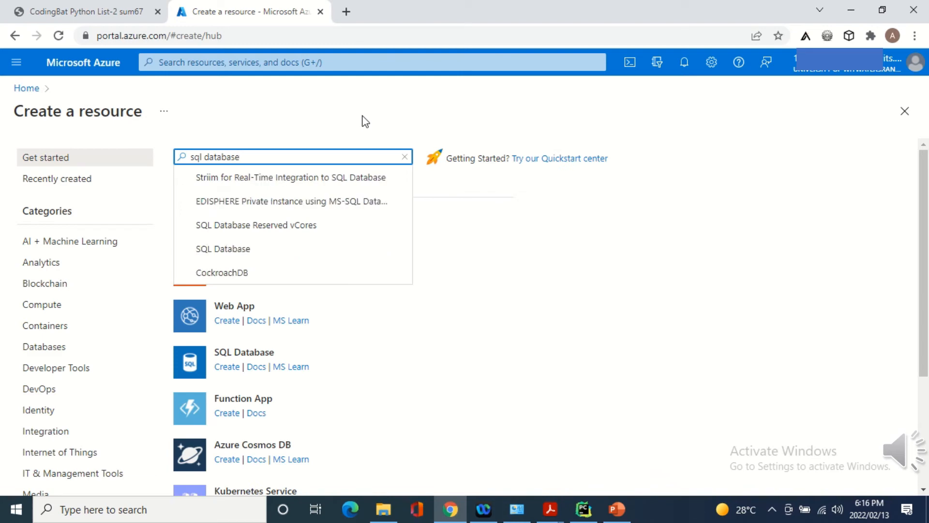
{"action": "left_click", "coordinate": [244, 250]}
Step: Review the SQL Database product's overview, plans, usage information and support, and reviews, ending back on the overview
{"action": "scroll", "coordinate": [104, 290], "scroll_direction": "down", "scroll_amount": 3}
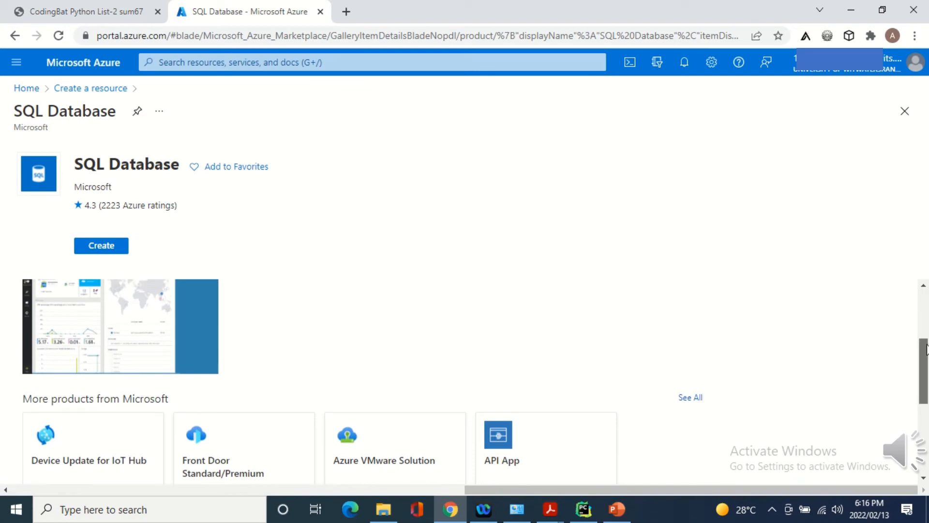
{"action": "scroll", "coordinate": [564, 320], "scroll_direction": "up", "scroll_amount": 3}
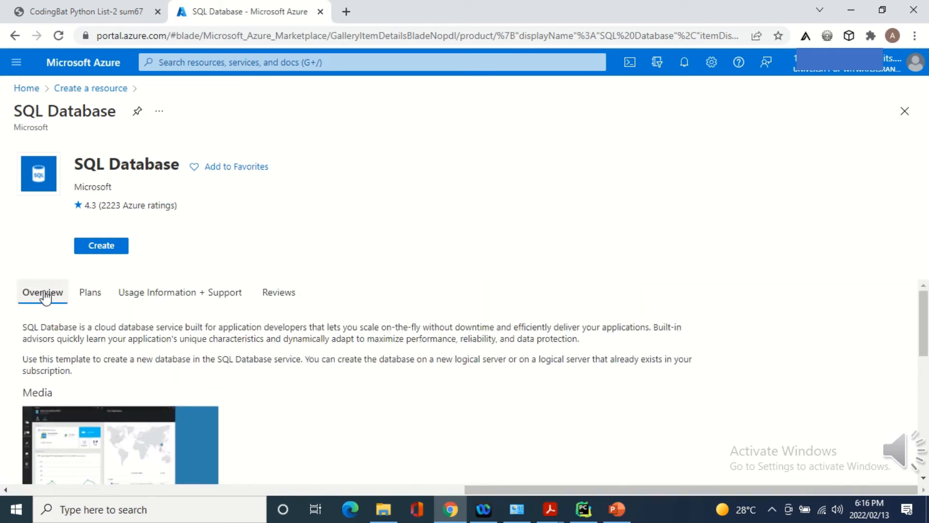
{"action": "mouse_move", "coordinate": [925, 306]}
{"action": "left_mouse_down"}
{"action": "mouse_move", "coordinate": [928, 419]}
{"action": "mouse_move", "coordinate": [928, 288]}
{"action": "left_mouse_up"}
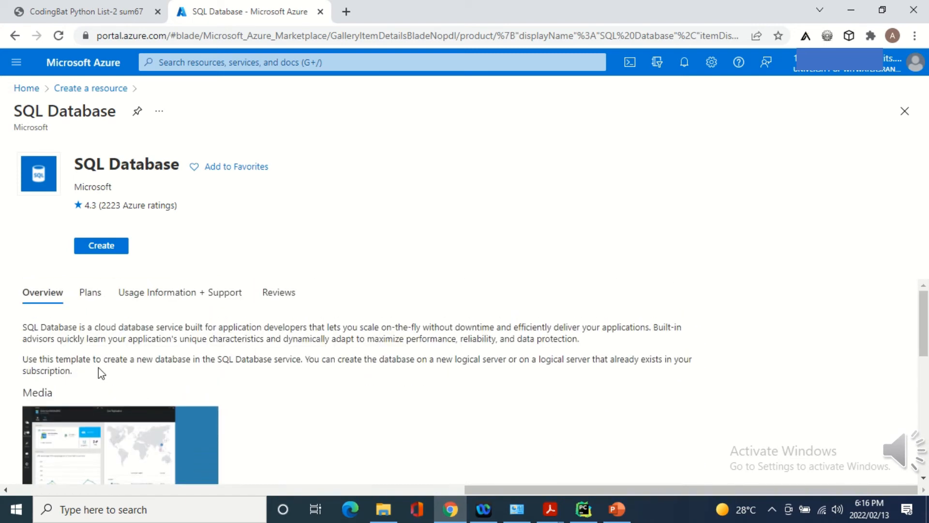
{"action": "left_click", "coordinate": [90, 292]}
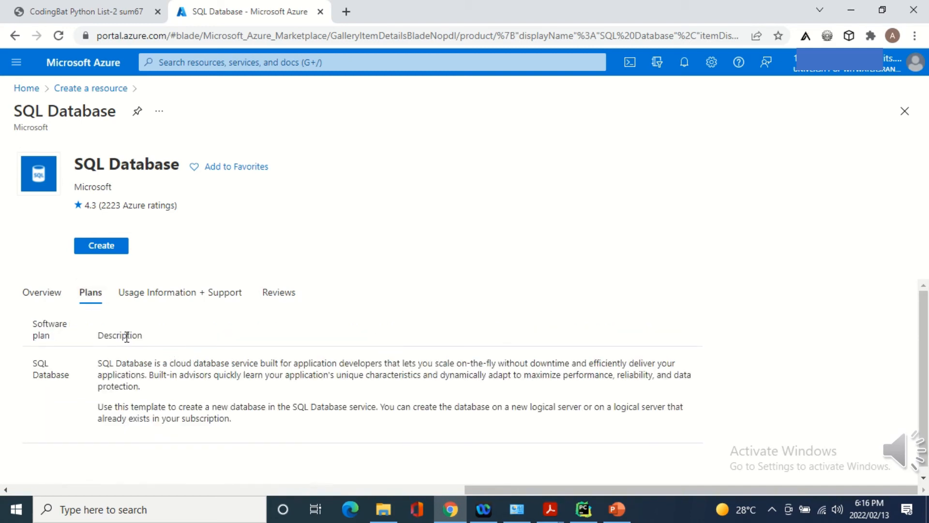
{"action": "left_click", "coordinate": [177, 291]}
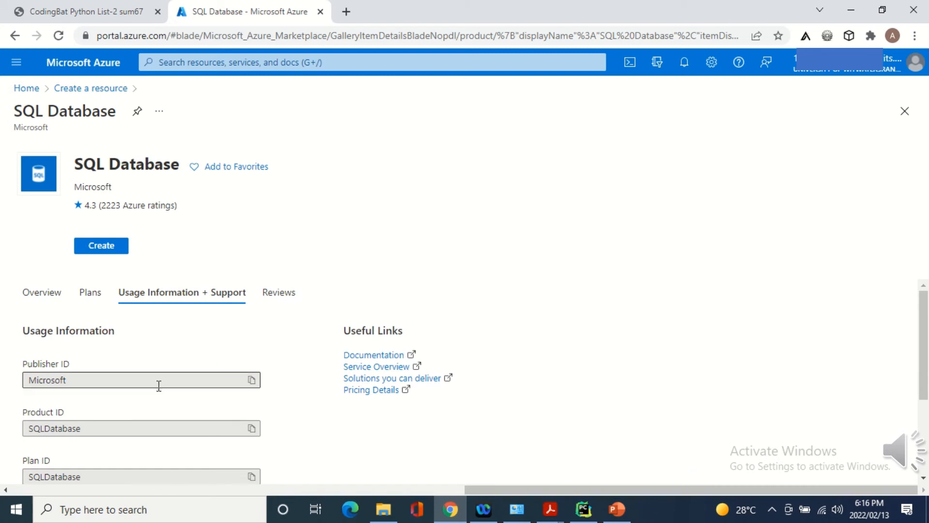
{"action": "left_click", "coordinate": [278, 295]}
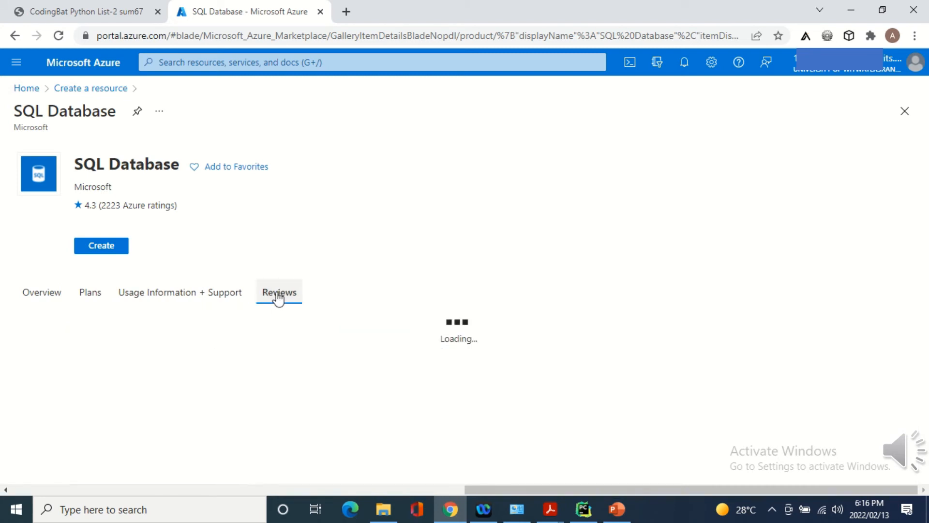
{"action": "left_click", "coordinate": [18, 302]}
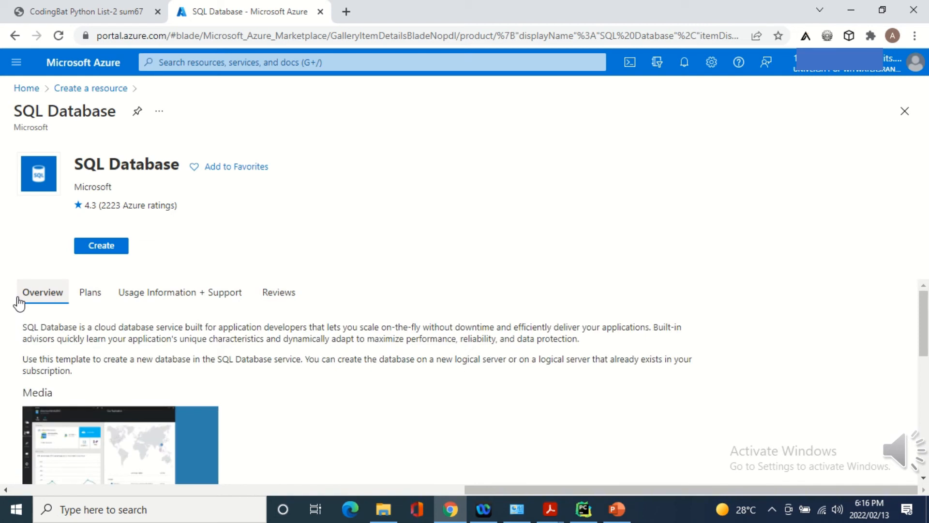
Step: Open the SQL Database creation form to view its basic settings, and return to the portal home page without creating anything
{"action": "left_click", "coordinate": [108, 251]}
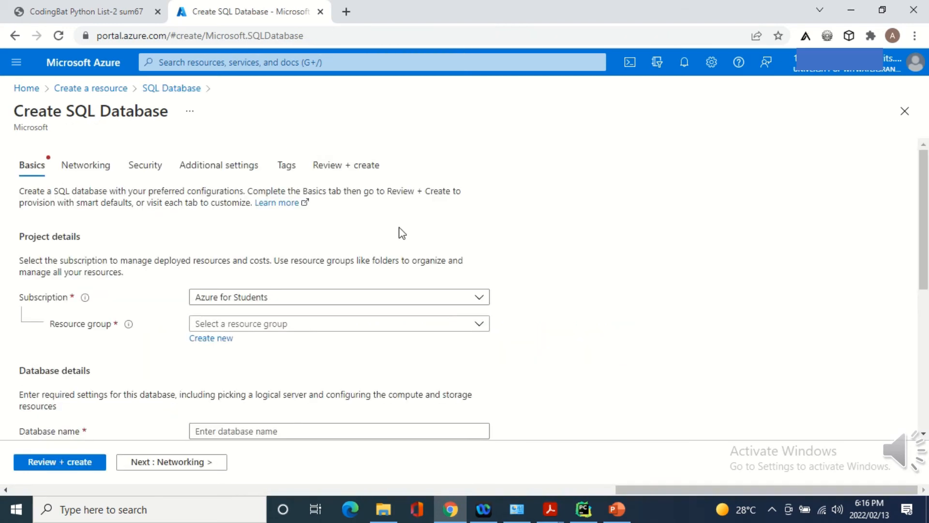
{"action": "mouse_move", "coordinate": [925, 255]}
{"action": "left_mouse_down"}
{"action": "mouse_move", "coordinate": [927, 385]}
{"action": "mouse_move", "coordinate": [927, 255]}
{"action": "left_mouse_up"}
{"action": "left_click", "coordinate": [26, 88]}
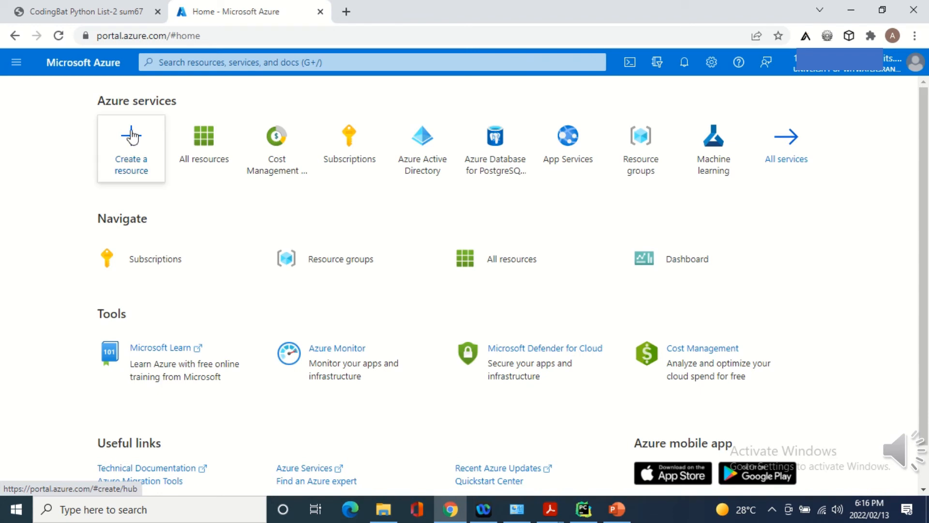
Step: Check the All resources list and browse the All services catalogue, returning to the portal home page
{"action": "left_click", "coordinate": [528, 258]}
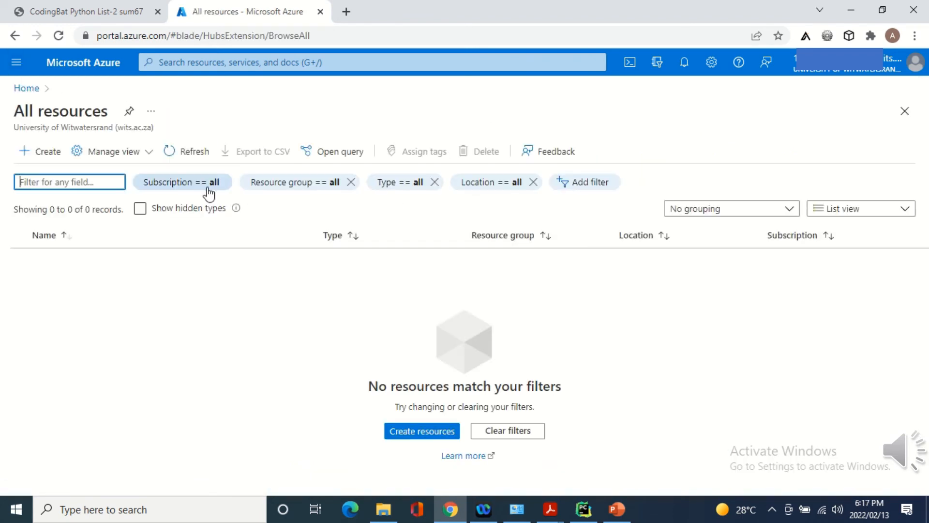
{"action": "left_click", "coordinate": [22, 89]}
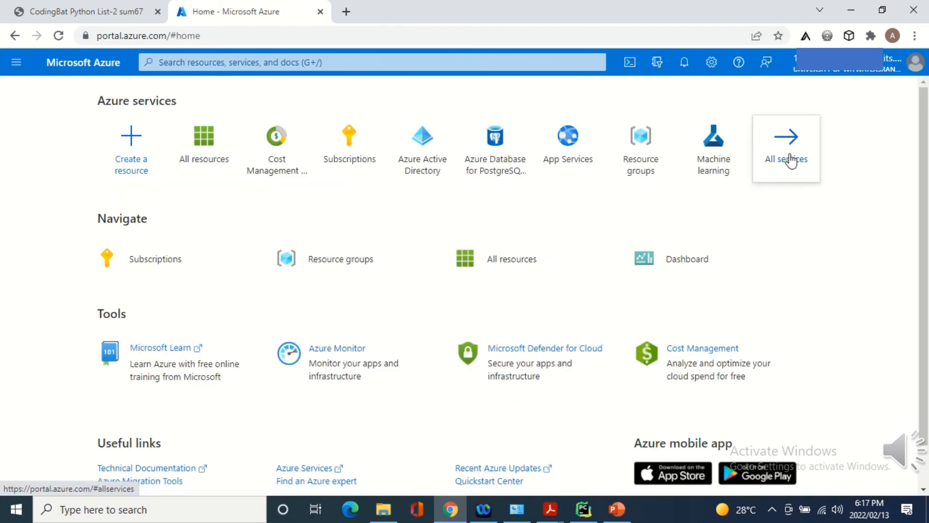
{"action": "left_click", "coordinate": [784, 160]}
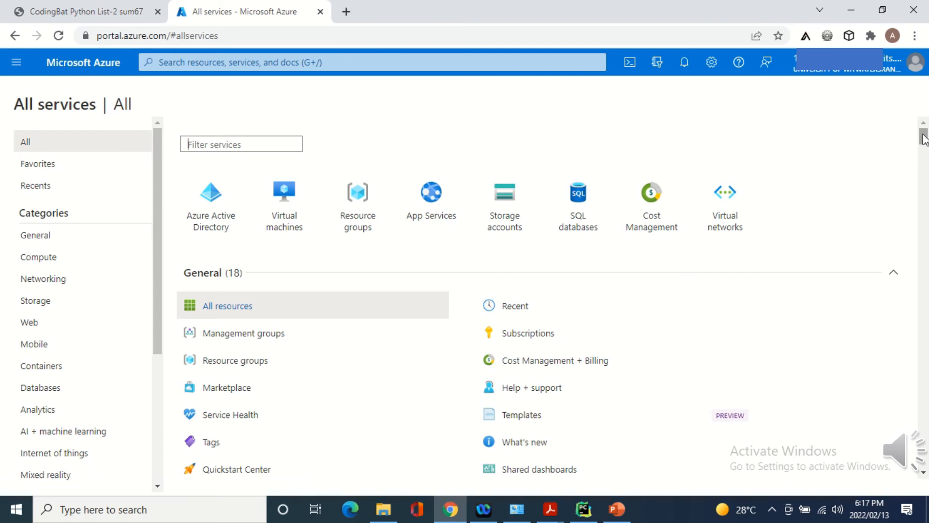
{"action": "scroll", "coordinate": [927, 148], "scroll_direction": "down", "scroll_amount": 10}
{"action": "left_click_drag", "start_coordinate": [927, 180], "coordinate": [926, 127]}
{"action": "left_click", "coordinate": [16, 62]}
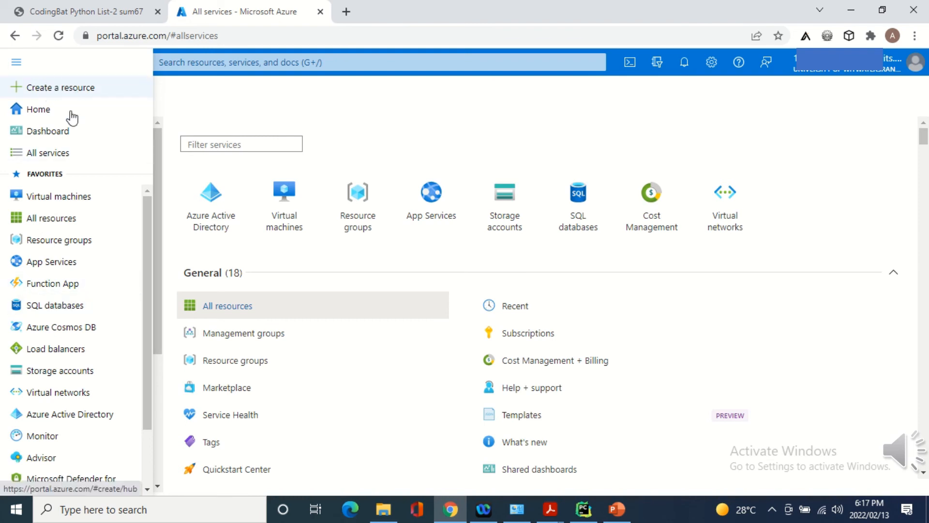
{"action": "left_click", "coordinate": [45, 114]}
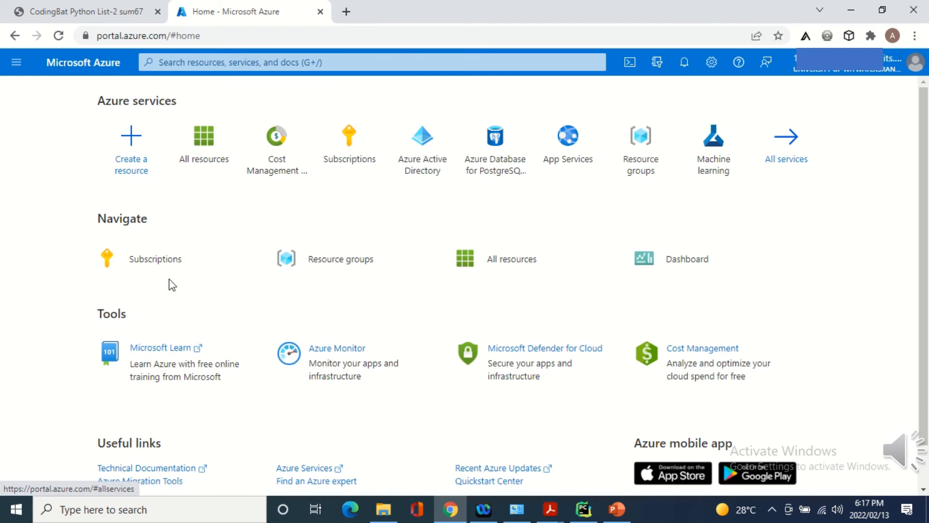
Step: View the private dashboard and the portal notifications, and return to the home page
{"action": "mouse_move", "coordinate": [159, 272]}
{"action": "left_click", "coordinate": [664, 261]}
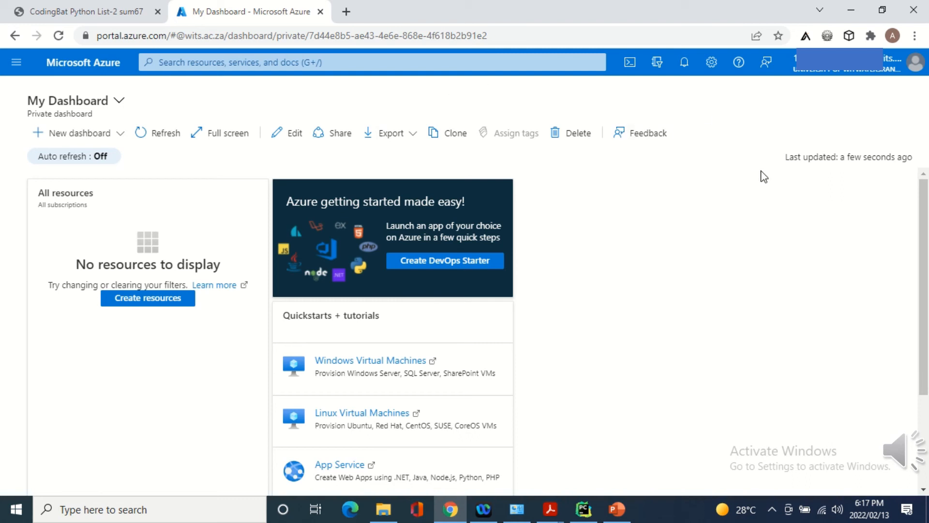
{"action": "left_click", "coordinate": [685, 64]}
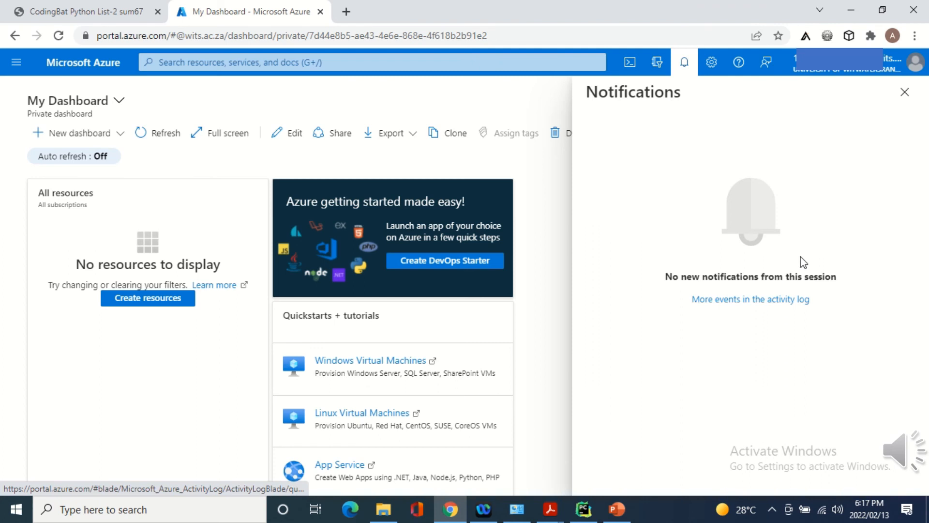
{"action": "left_click", "coordinate": [905, 92]}
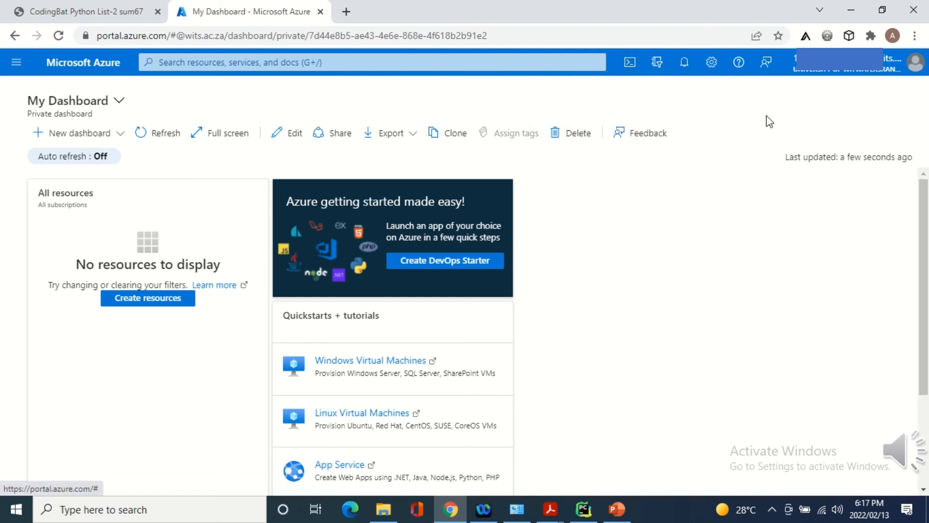
{"action": "left_click", "coordinate": [16, 62]}
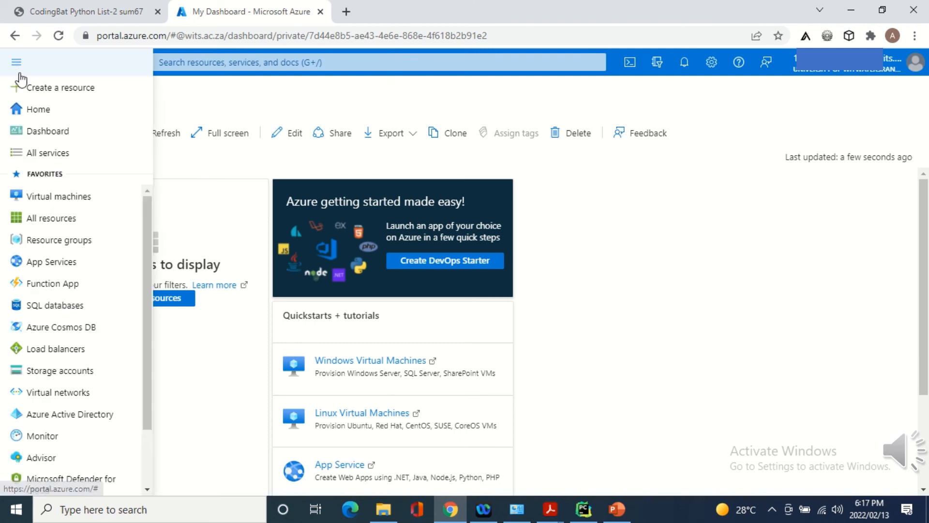
{"action": "left_click", "coordinate": [54, 114]}
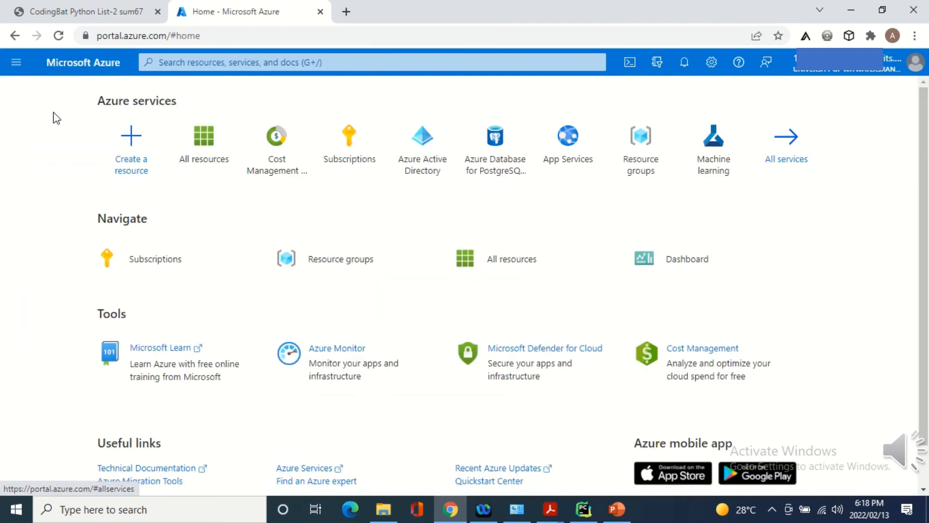
Step: Open Cloud Shell twice to view its storage setup dialog, dismissing it each time without creating storage
{"action": "mouse_move", "coordinate": [337, 132]}
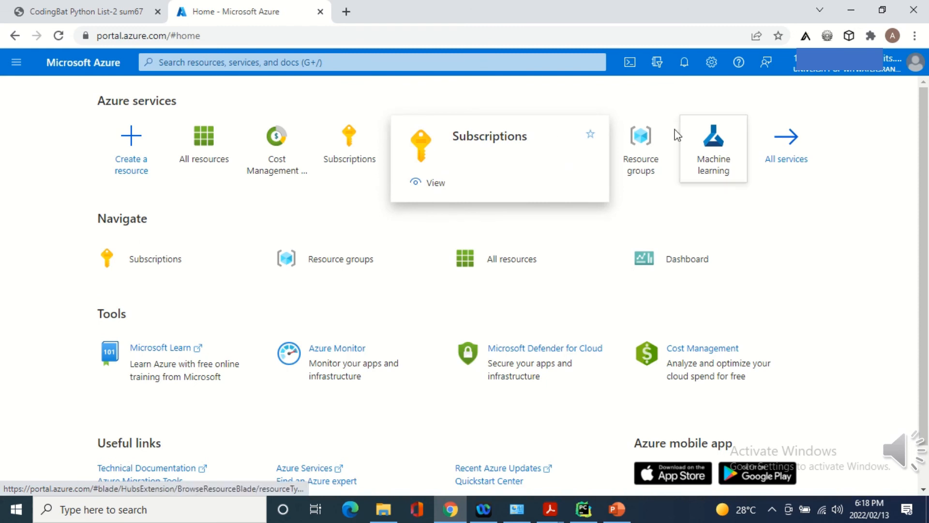
{"action": "left_click", "coordinate": [630, 68]}
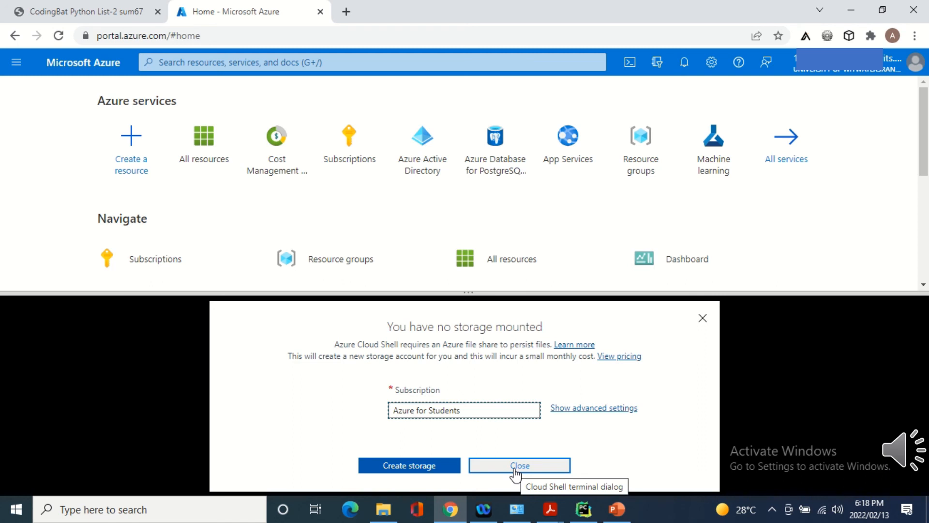
{"action": "left_click", "coordinate": [515, 467]}
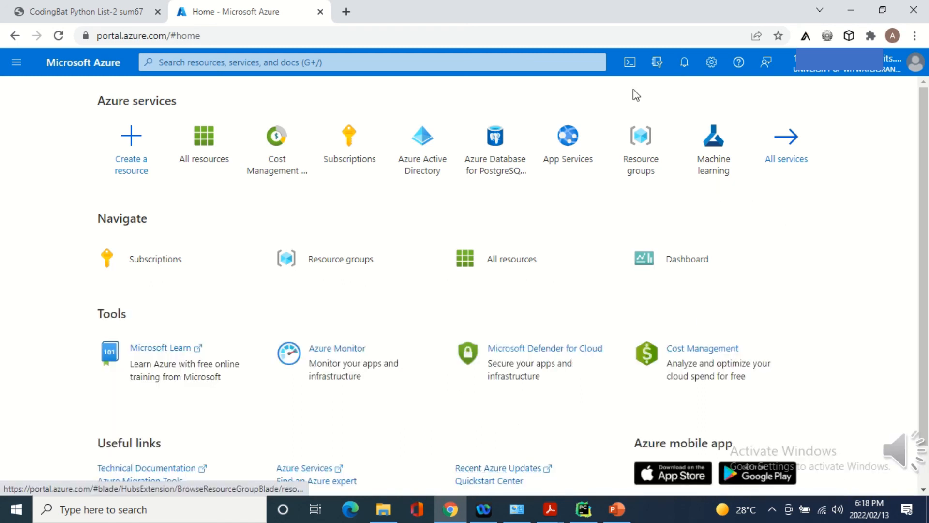
{"action": "left_click", "coordinate": [631, 67]}
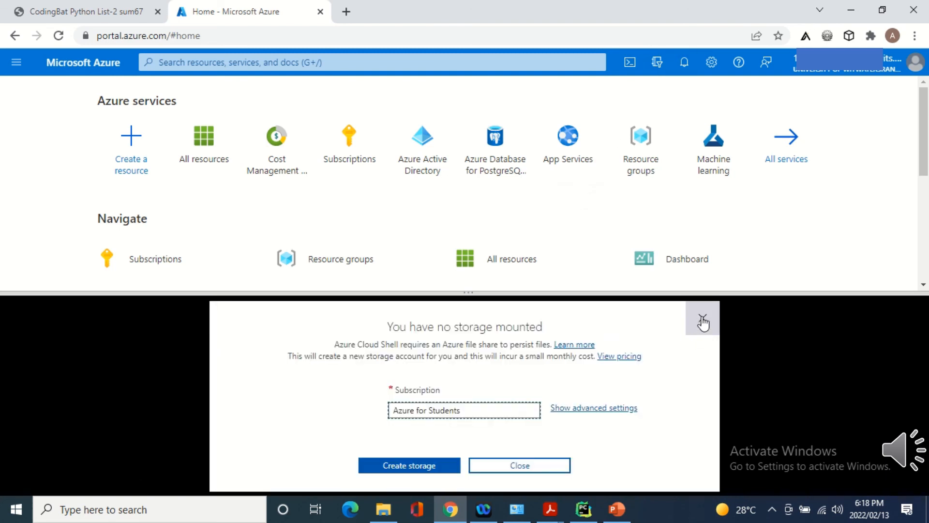
{"action": "left_click", "coordinate": [702, 320]}
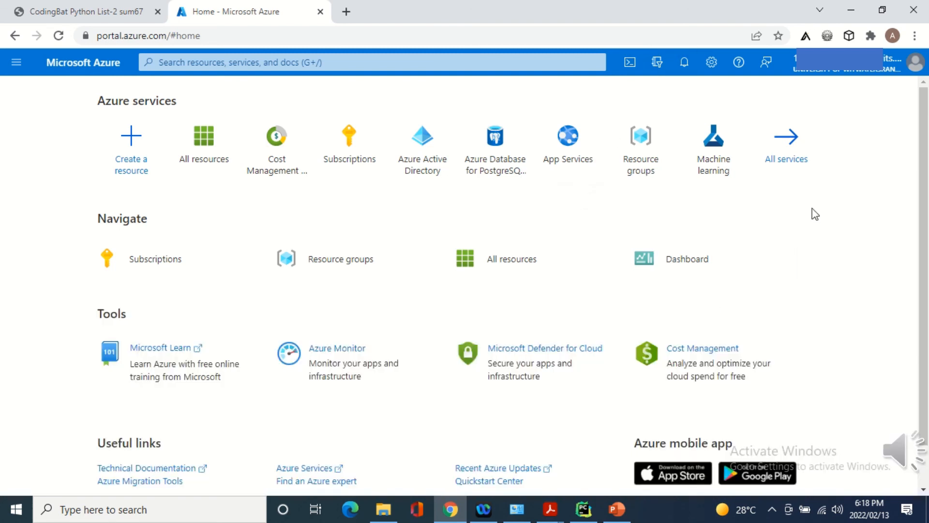